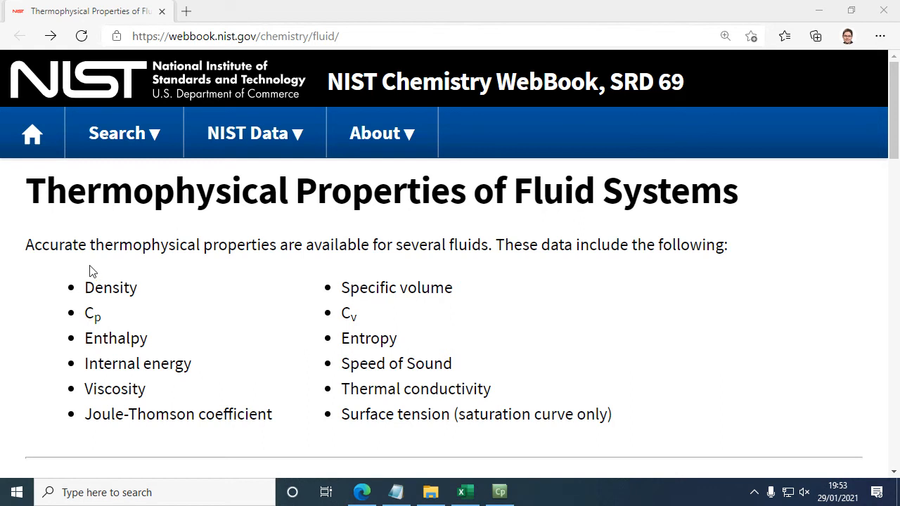
Choose Nitrogen as the species of interest for the fluid property data
{"action": "scroll", "coordinate": [90, 271], "scroll_direction": "down", "scroll_amount": 4}
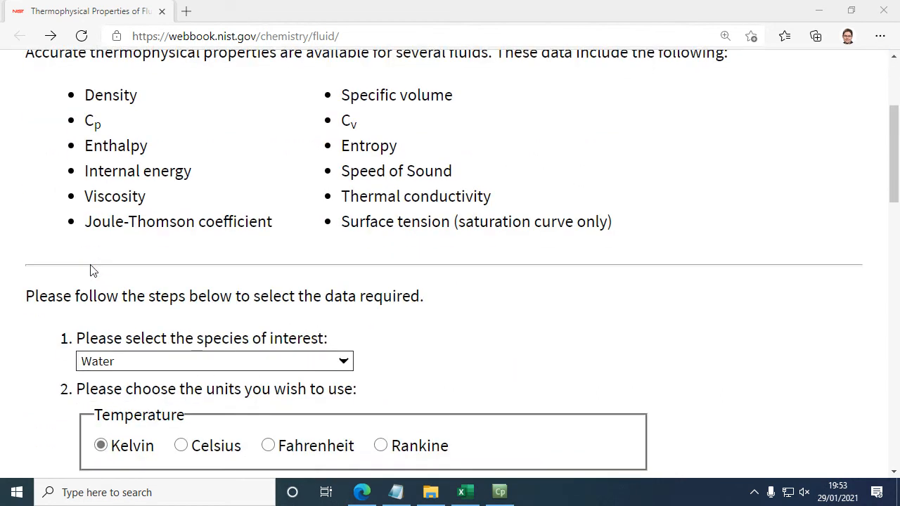
{"action": "scroll", "coordinate": [90, 270], "scroll_direction": "down", "scroll_amount": 2}
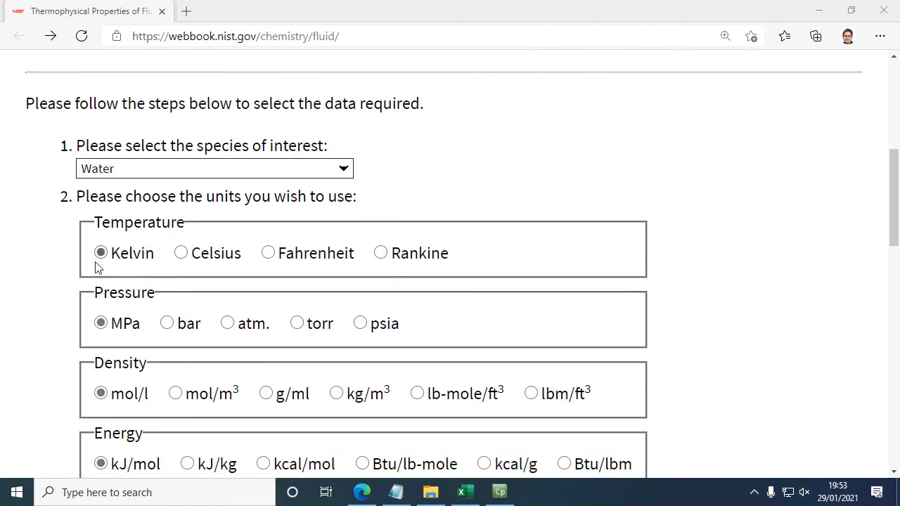
{"action": "left_click", "coordinate": [188, 175]}
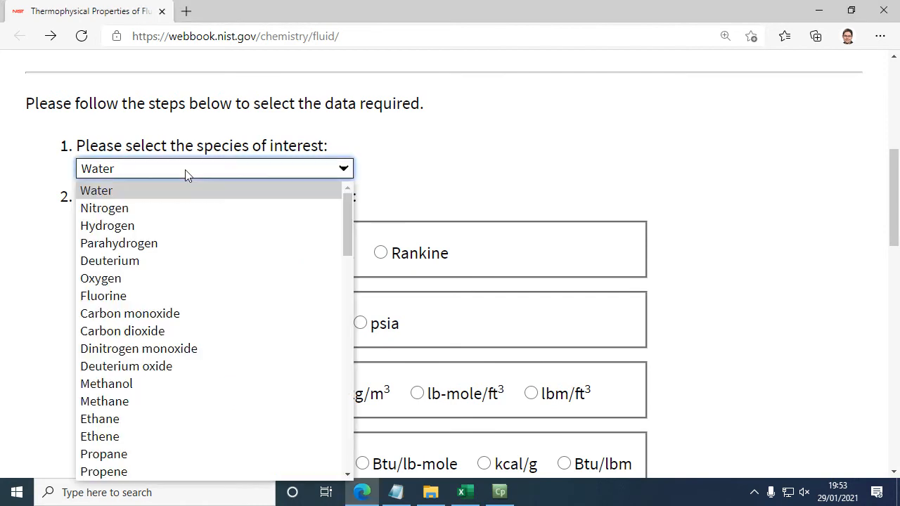
{"action": "mouse_move", "coordinate": [347, 206]}
{"action": "left_mouse_down"}
{"action": "mouse_move", "coordinate": [347, 395]}
{"action": "mouse_move", "coordinate": [336, 420]}
{"action": "mouse_move", "coordinate": [347, 211]}
{"action": "left_mouse_up"}
{"action": "left_click", "coordinate": [112, 205]}
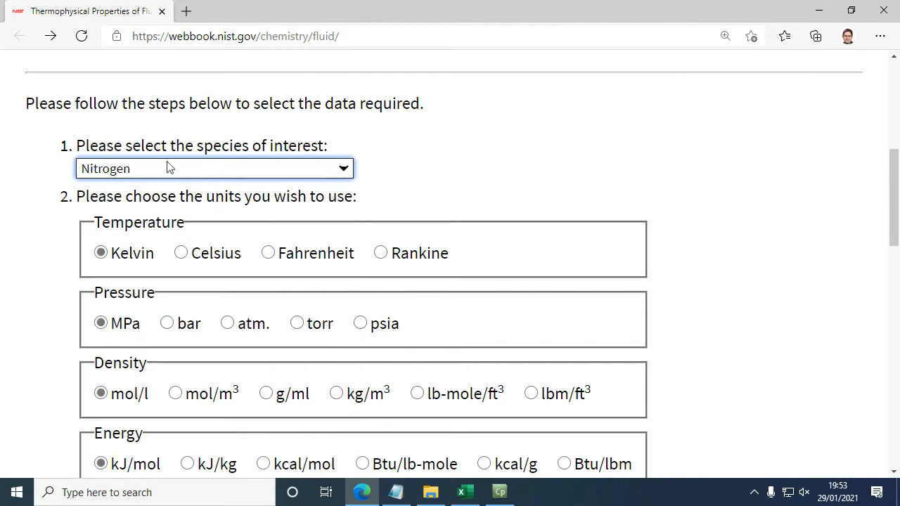
Choose saturation properties in temperature increments as the data type and continue with the default units and standard state convention
{"action": "scroll", "coordinate": [24, 167], "scroll_direction": "down", "scroll_amount": 2}
{"action": "scroll", "coordinate": [24, 167], "scroll_direction": "down", "scroll_amount": 1}
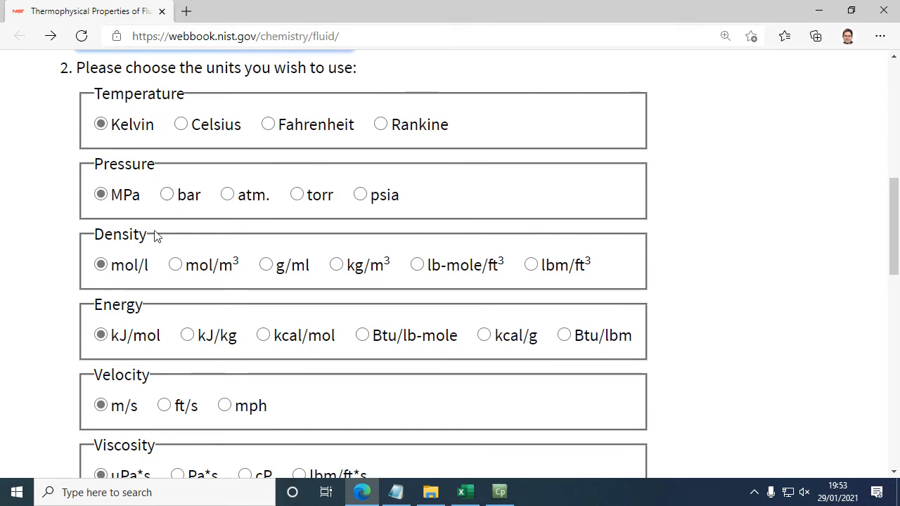
{"action": "scroll", "coordinate": [153, 406], "scroll_direction": "down", "scroll_amount": 3}
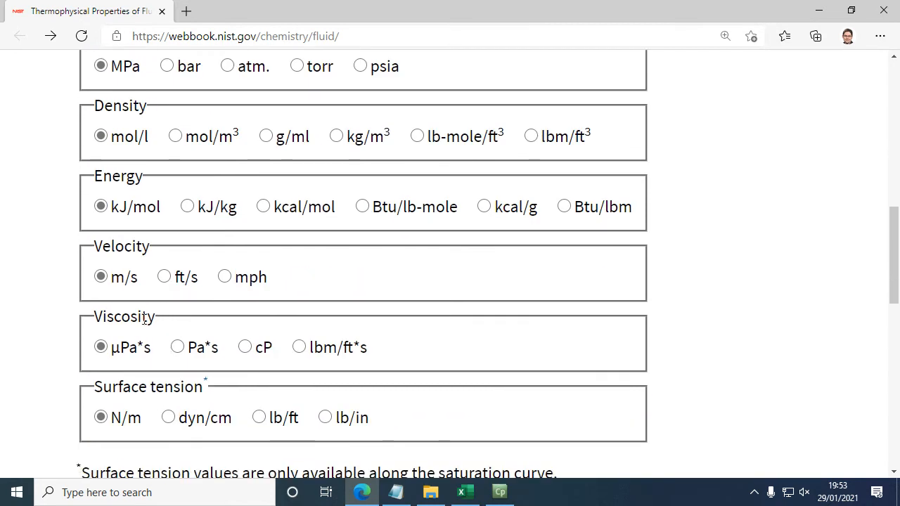
{"action": "scroll", "coordinate": [145, 321], "scroll_direction": "up", "scroll_amount": 3}
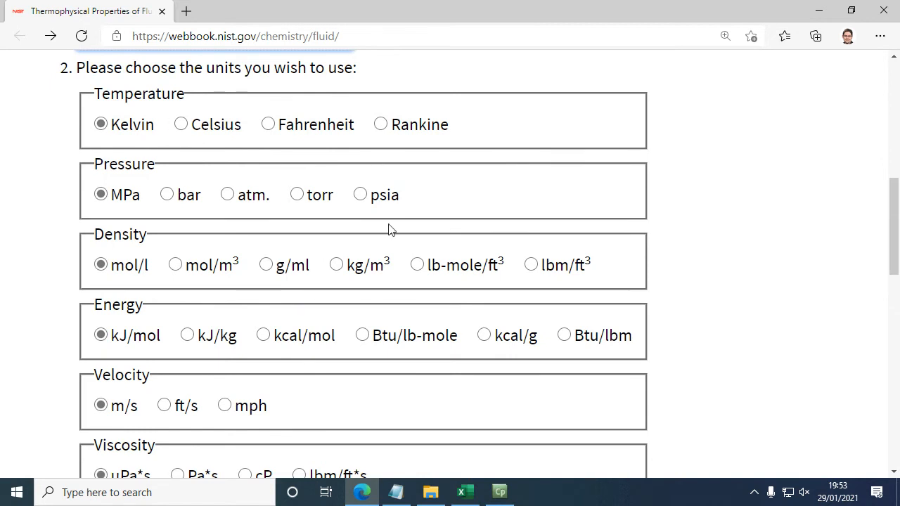
{"action": "scroll", "coordinate": [214, 321], "scroll_direction": "down", "scroll_amount": 5}
{"action": "scroll", "coordinate": [214, 321], "scroll_direction": "down", "scroll_amount": 5}
{"action": "scroll", "coordinate": [211, 302], "scroll_direction": "down", "scroll_amount": 2}
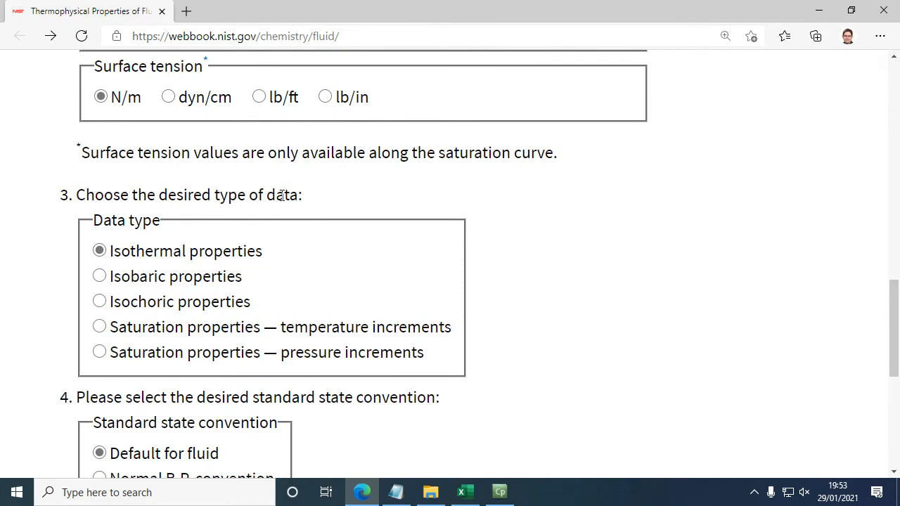
{"action": "left_click", "coordinate": [99, 327]}
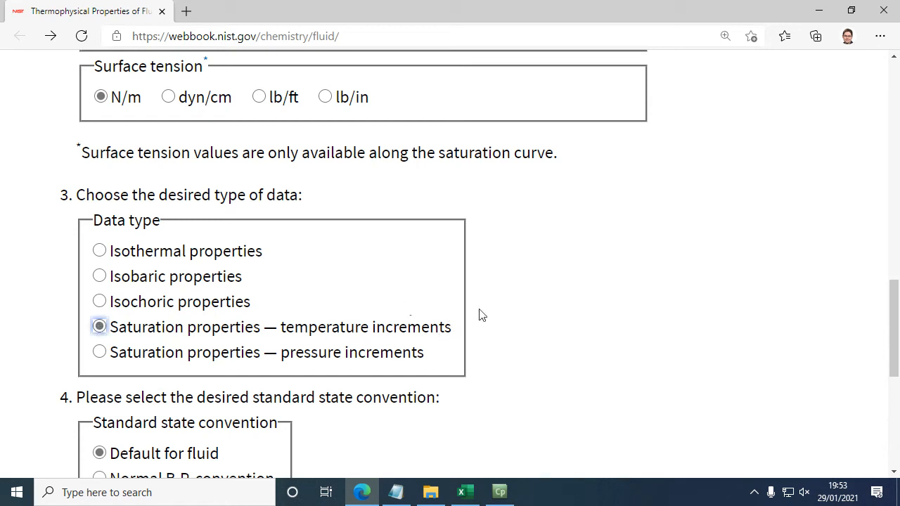
{"action": "scroll", "coordinate": [496, 301], "scroll_direction": "down", "scroll_amount": 4}
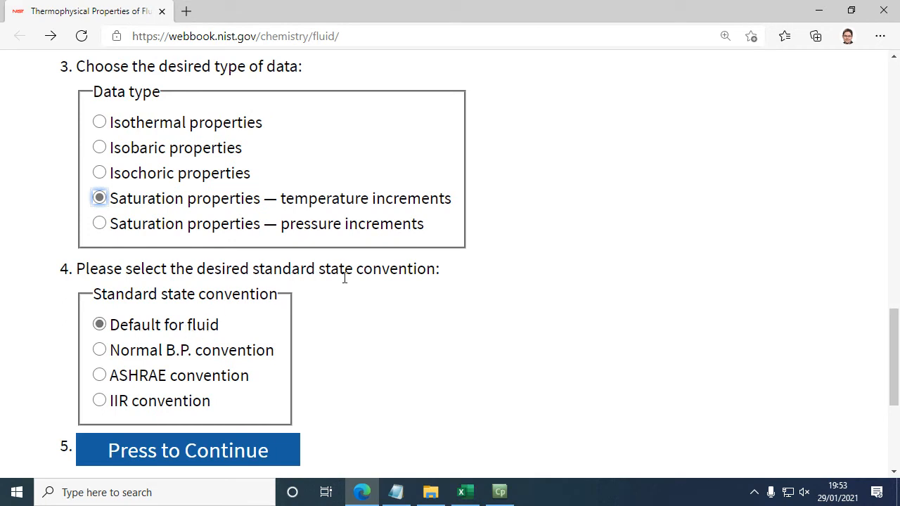
{"action": "left_click", "coordinate": [190, 451]}
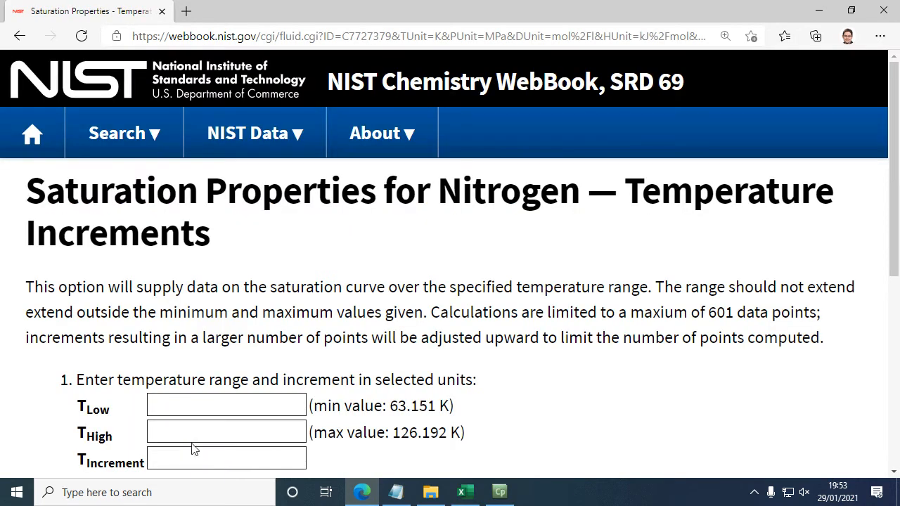
Set the temperature range from 65 to 125 K with an increment of 5 K and request the data
{"action": "scroll", "coordinate": [227, 378], "scroll_direction": "down", "scroll_amount": 1}
{"action": "left_click", "coordinate": [210, 343]}
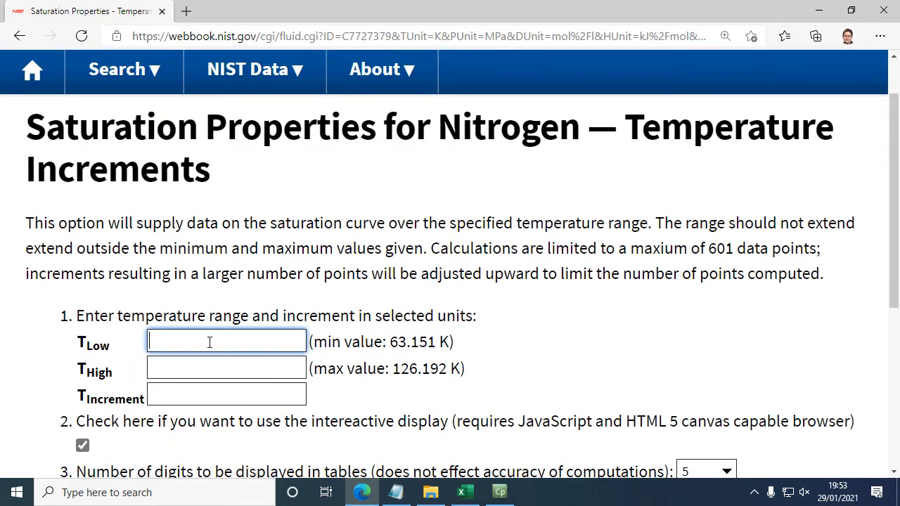
{"action": "left_click", "coordinate": [199, 370]}
{"action": "left_click", "coordinate": [187, 398]}
{"action": "left_click", "coordinate": [181, 343]}
{"action": "left_click", "coordinate": [218, 371]}
{"action": "type", "text": "125"}
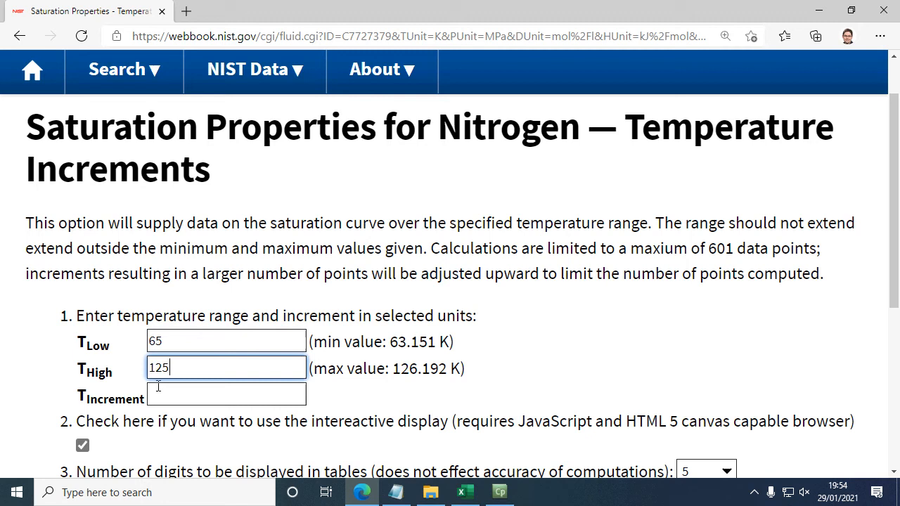
{"action": "left_click", "coordinate": [159, 388]}
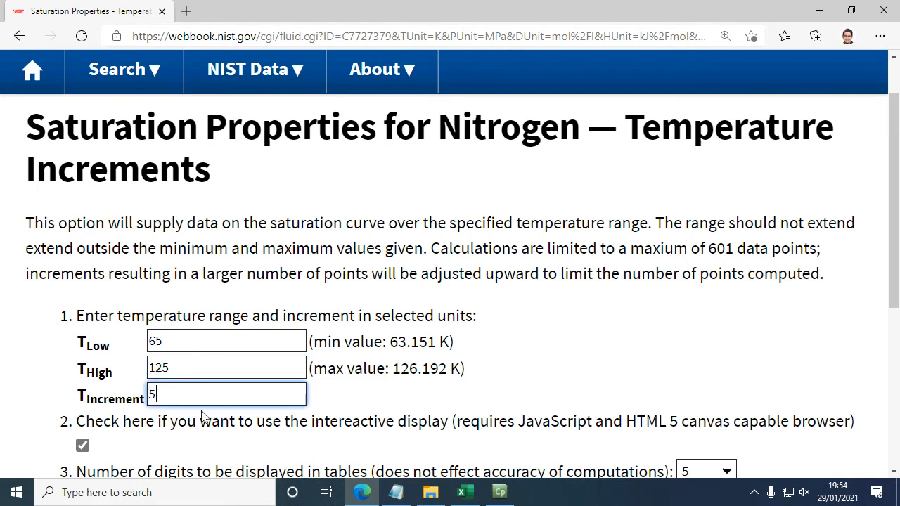
{"action": "scroll", "coordinate": [91, 296], "scroll_direction": "down", "scroll_amount": 2}
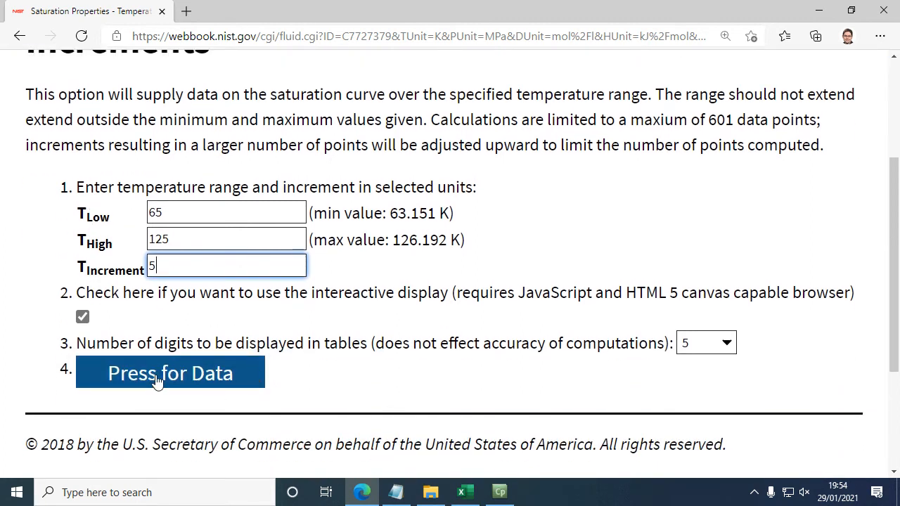
{"action": "left_click", "coordinate": [157, 376]}
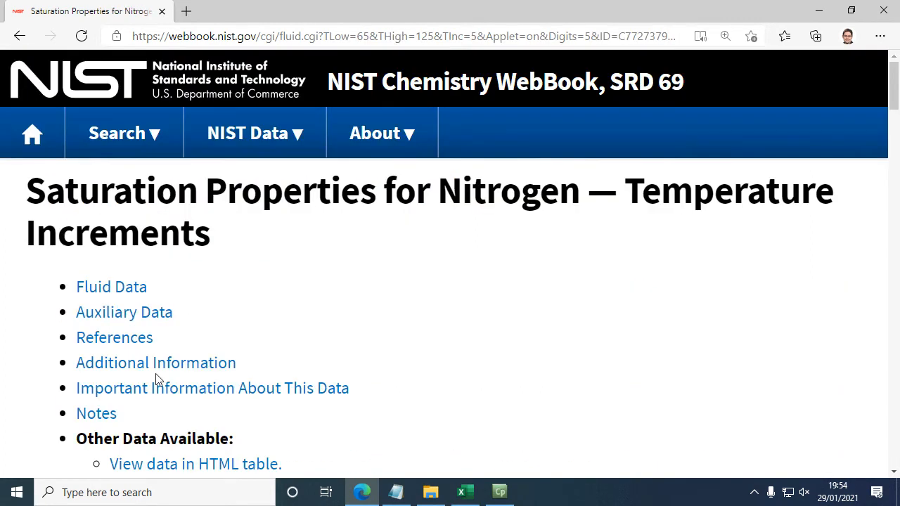
Examine the nitrogen saturation curve plot, its X and Y axis options, and the auxiliary data and references
{"action": "scroll", "coordinate": [248, 299], "scroll_direction": "down", "scroll_amount": 4}
{"action": "scroll", "coordinate": [248, 295], "scroll_direction": "down", "scroll_amount": 5}
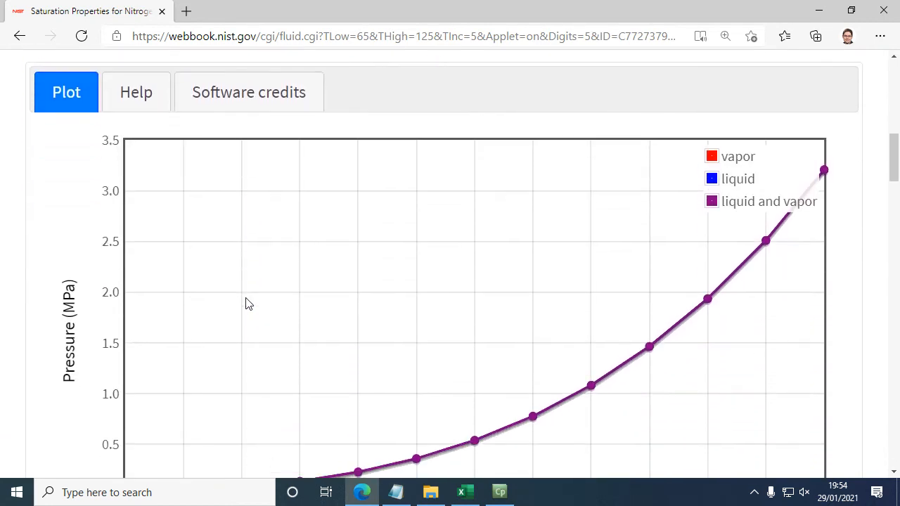
{"action": "scroll", "coordinate": [309, 208], "scroll_direction": "down", "scroll_amount": 2}
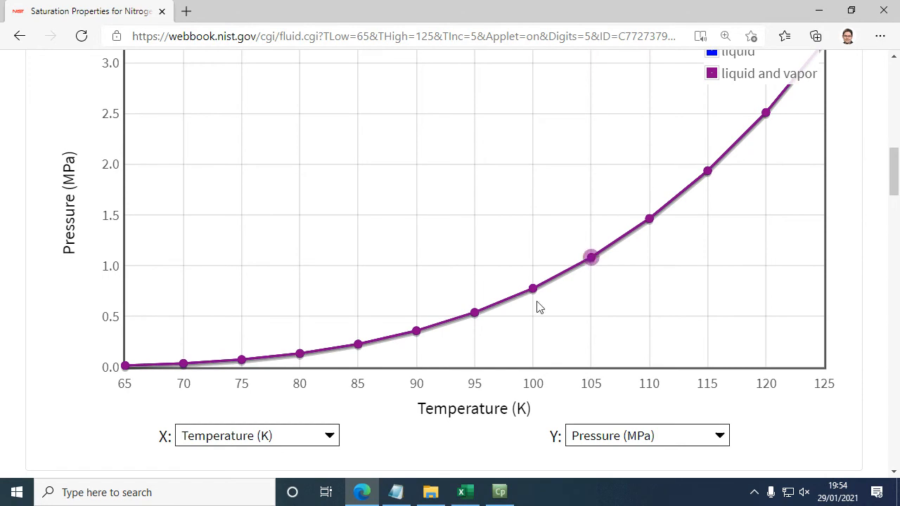
{"action": "left_click", "coordinate": [330, 435]}
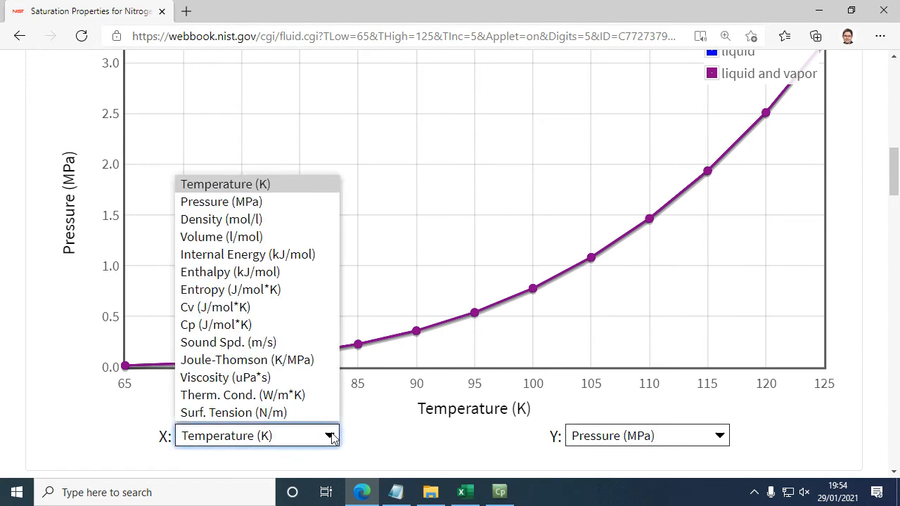
{"action": "left_click", "coordinate": [329, 435]}
{"action": "left_click", "coordinate": [719, 435]}
{"action": "left_click", "coordinate": [720, 437]}
{"action": "scroll", "coordinate": [431, 176], "scroll_direction": "down", "scroll_amount": 6}
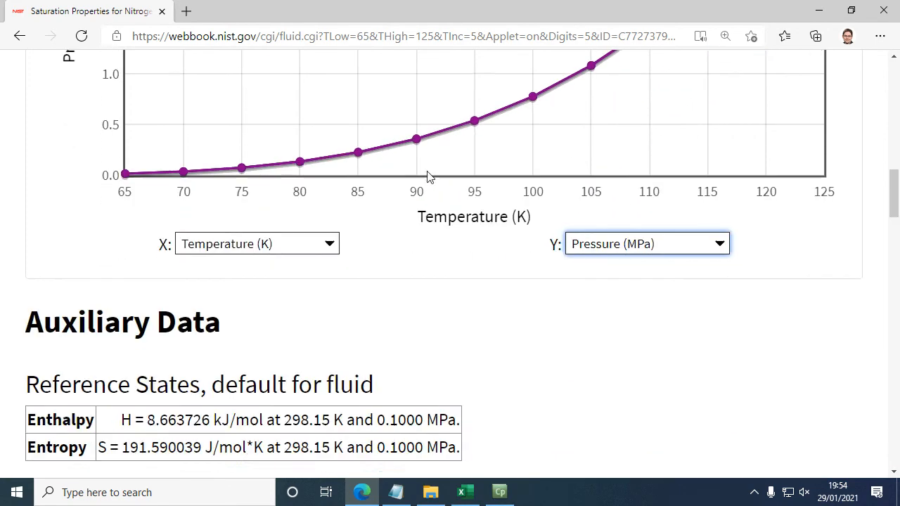
{"action": "scroll", "coordinate": [424, 179], "scroll_direction": "down", "scroll_amount": 1}
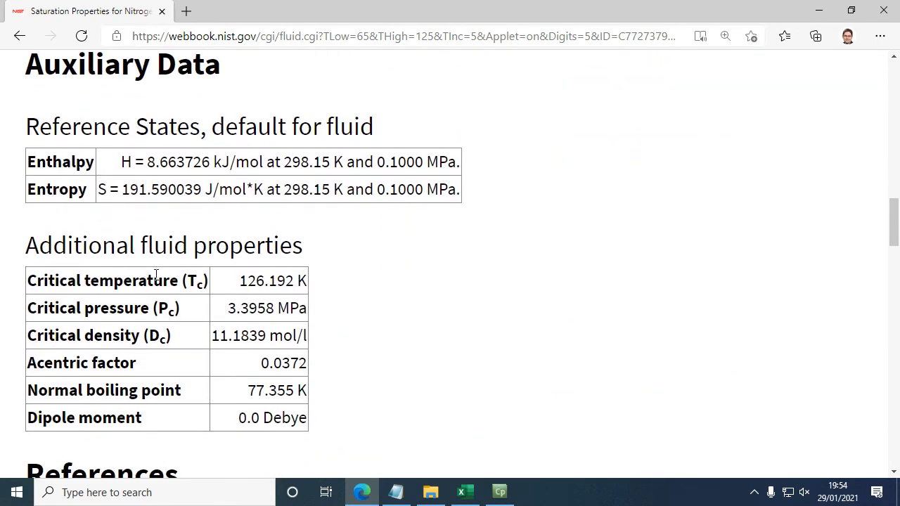
{"action": "scroll", "coordinate": [168, 274], "scroll_direction": "down", "scroll_amount": 5}
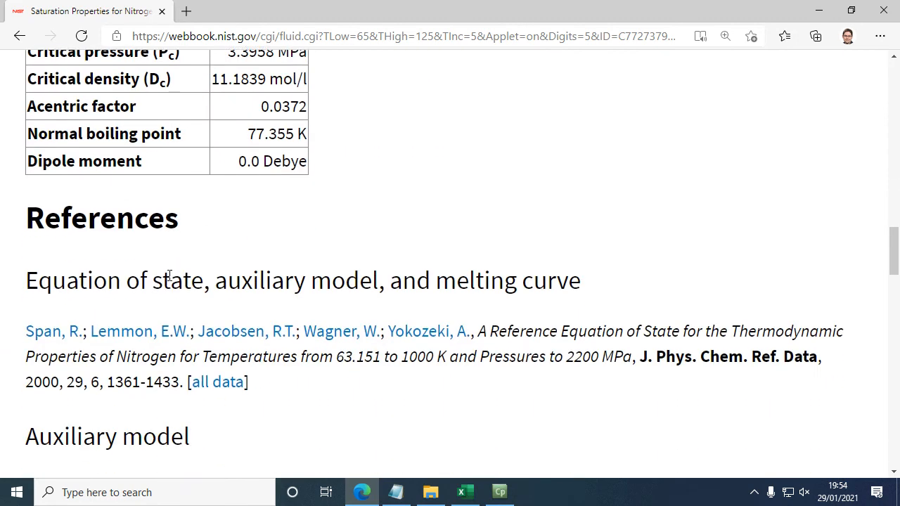
{"action": "scroll", "coordinate": [169, 279], "scroll_direction": "up", "scroll_amount": 8}
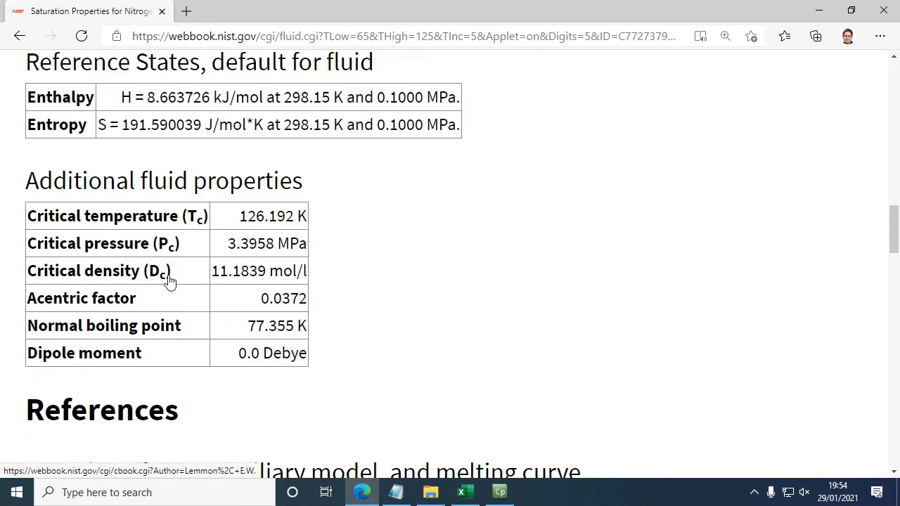
Open the tab-delimited version of the nitrogen data and copy all of its text into the blank Notepad document
{"action": "scroll", "coordinate": [169, 280], "scroll_direction": "up", "scroll_amount": 10}
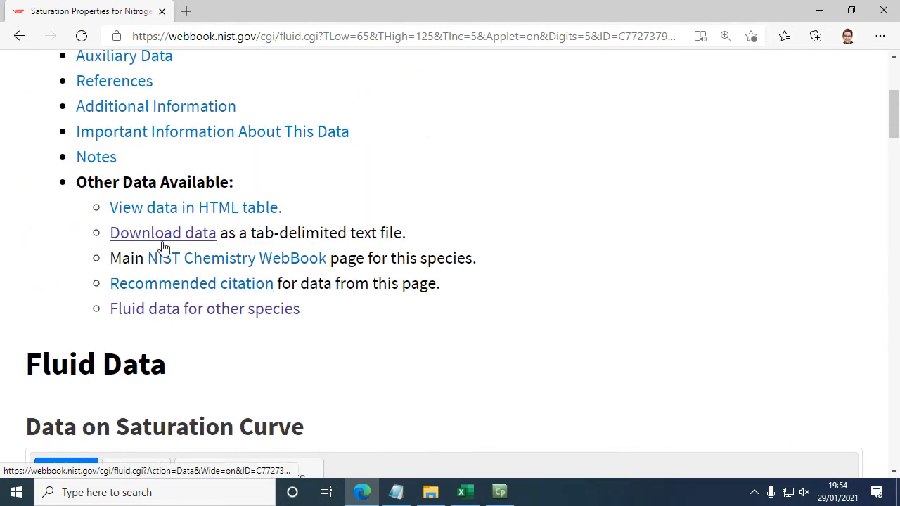
{"action": "left_click", "coordinate": [163, 238]}
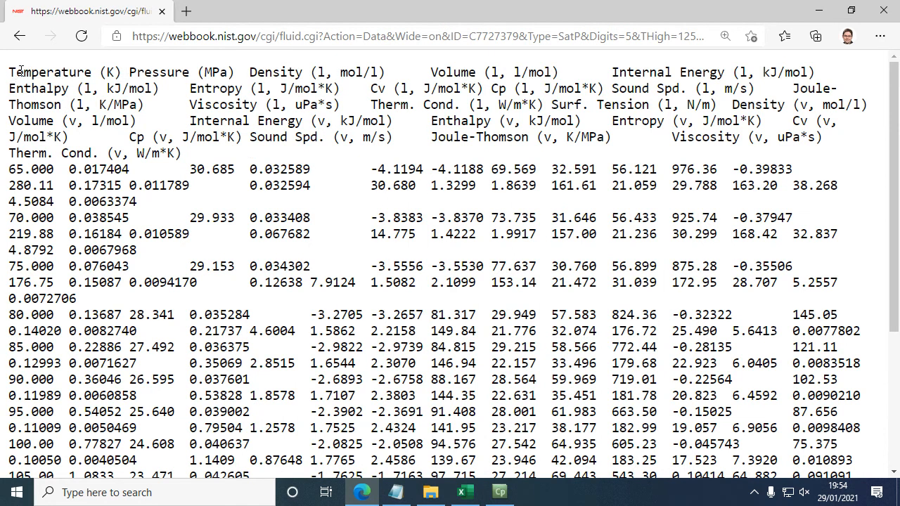
{"action": "left_click_drag", "start_coordinate": [25, 73], "coordinate": [70, 87]}
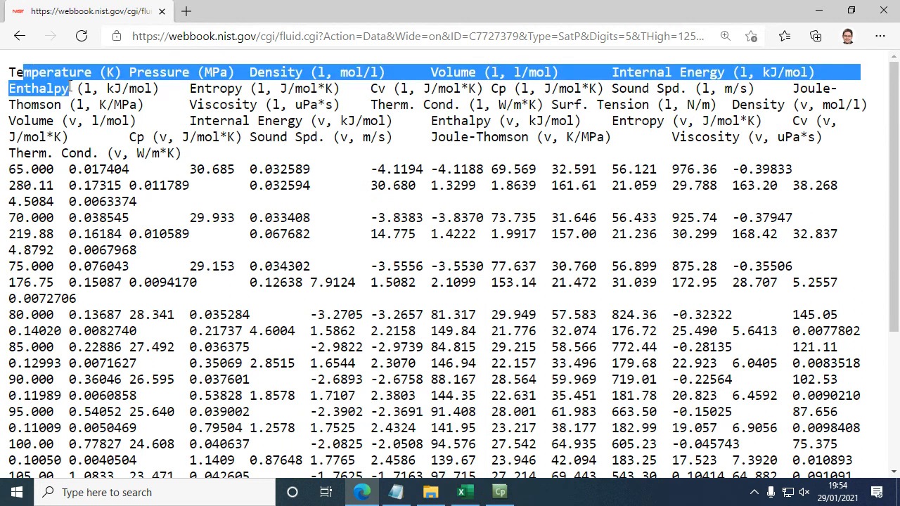
{"action": "key", "text": "ctrl+a"}
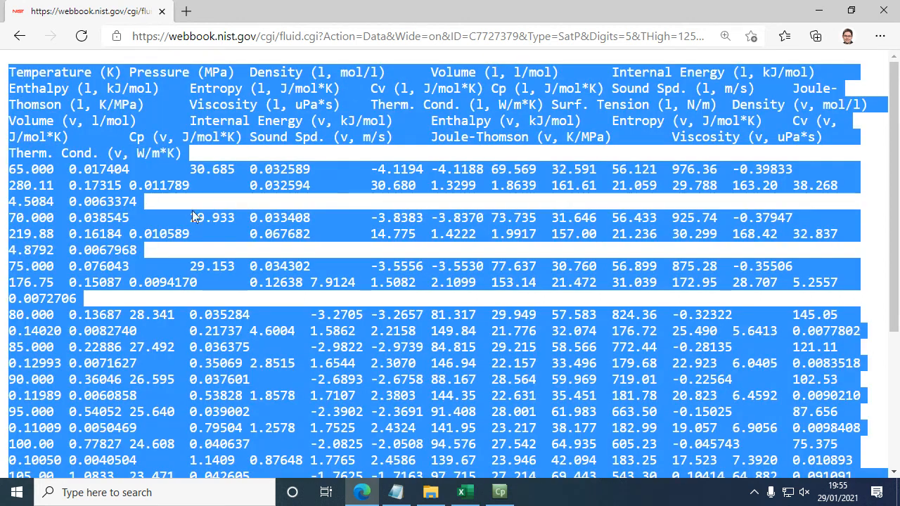
{"action": "left_click", "coordinate": [396, 492]}
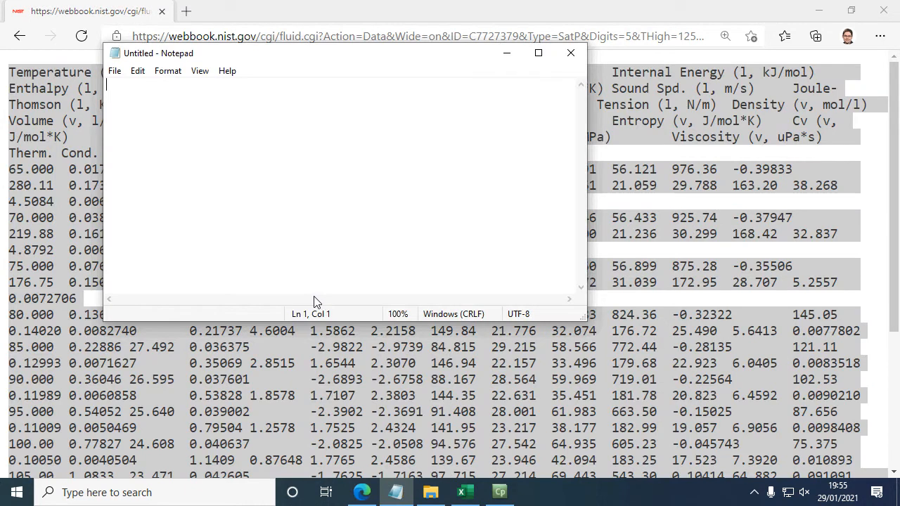
{"action": "key", "text": "ctrl+v"}
{"action": "left_click_drag", "start_coordinate": [306, 298], "coordinate": [179, 298]}
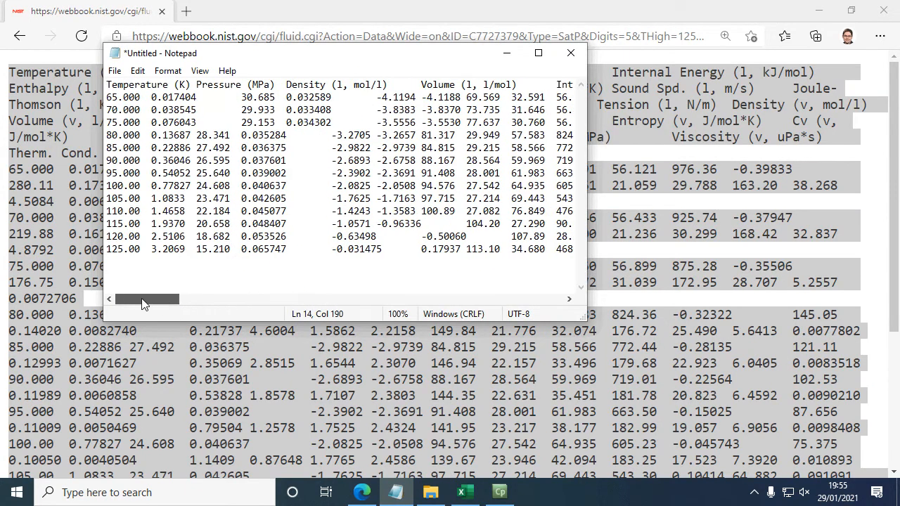
Save the text document as Data in the NIST folder under Documents and close Notepad
{"action": "left_click", "coordinate": [115, 71]}
{"action": "left_click", "coordinate": [141, 146]}
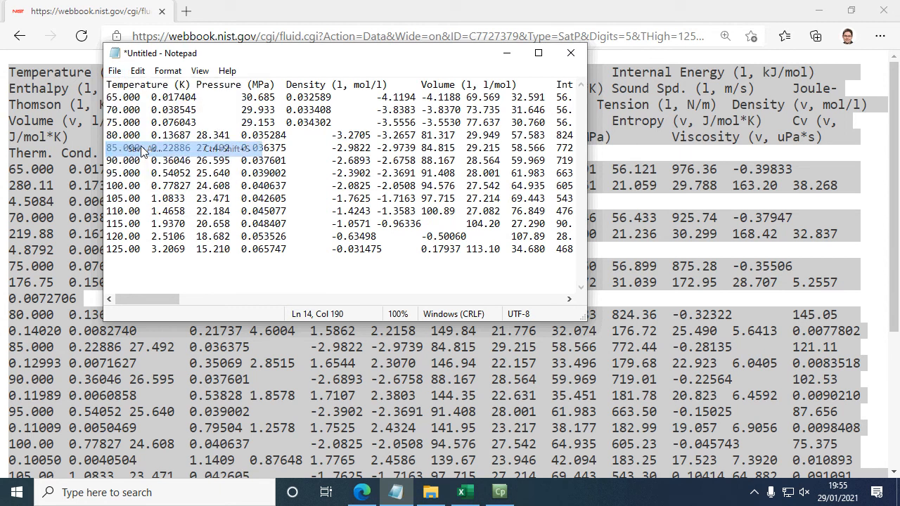
{"action": "type", "text": "Data"}
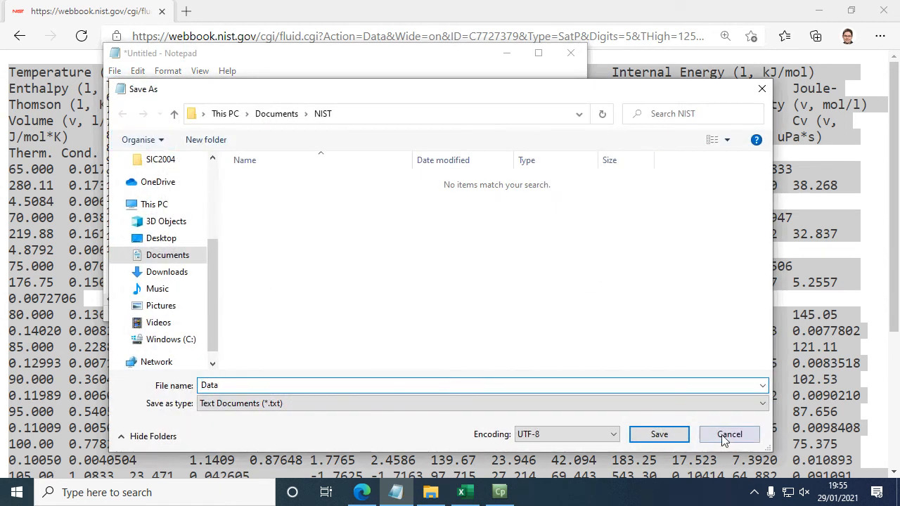
{"action": "left_click", "coordinate": [659, 433]}
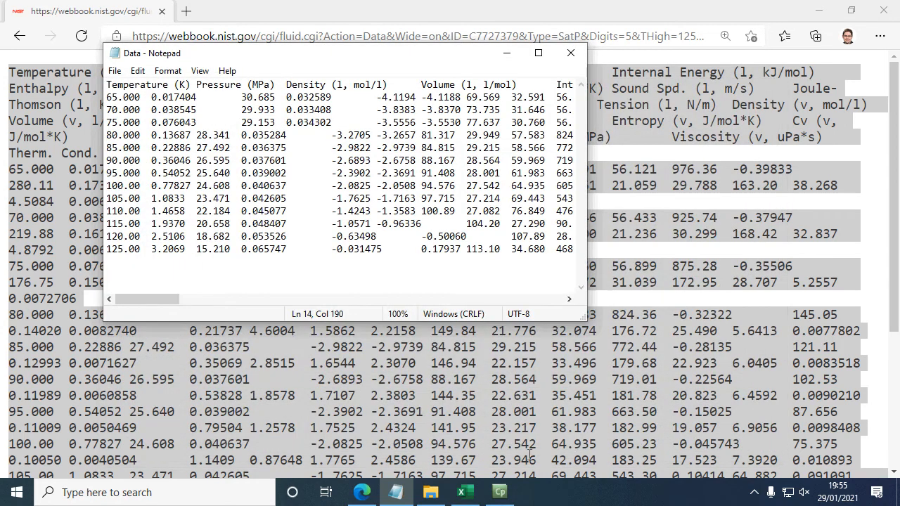
{"action": "left_click", "coordinate": [570, 54]}
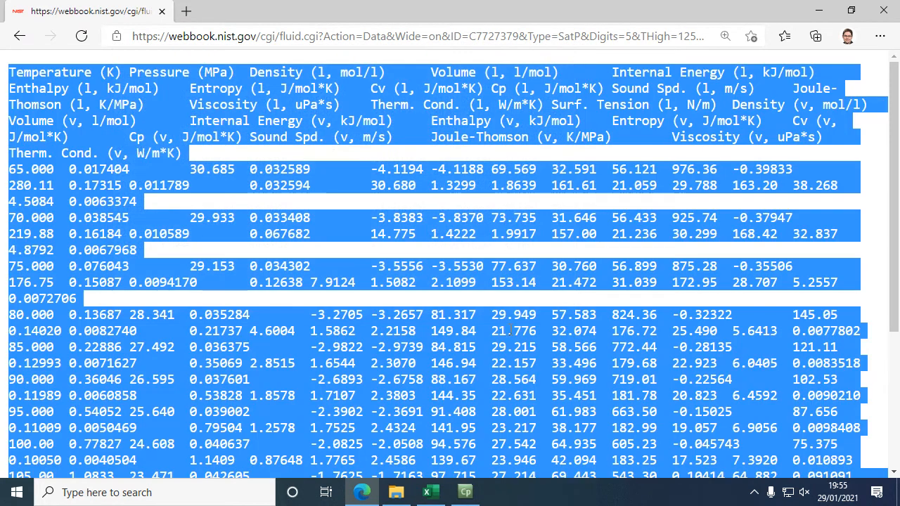
Switch to Excel and open the Data text document from the NIST folder, showing all file types
{"action": "left_click", "coordinate": [429, 493]}
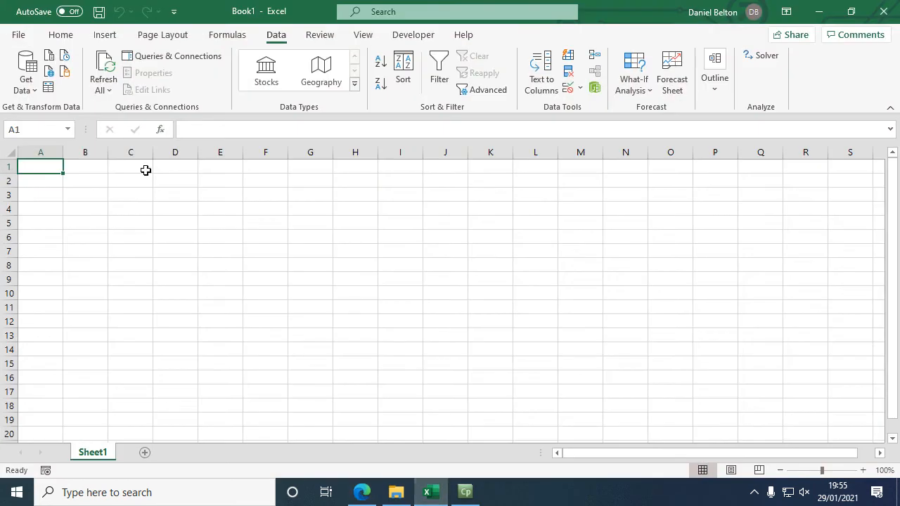
{"action": "left_click", "coordinate": [14, 37]}
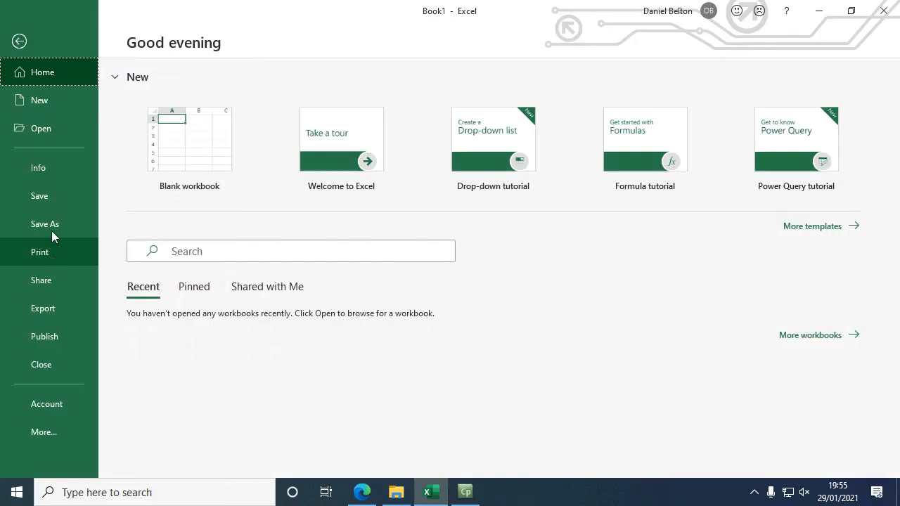
{"action": "left_click", "coordinate": [38, 132]}
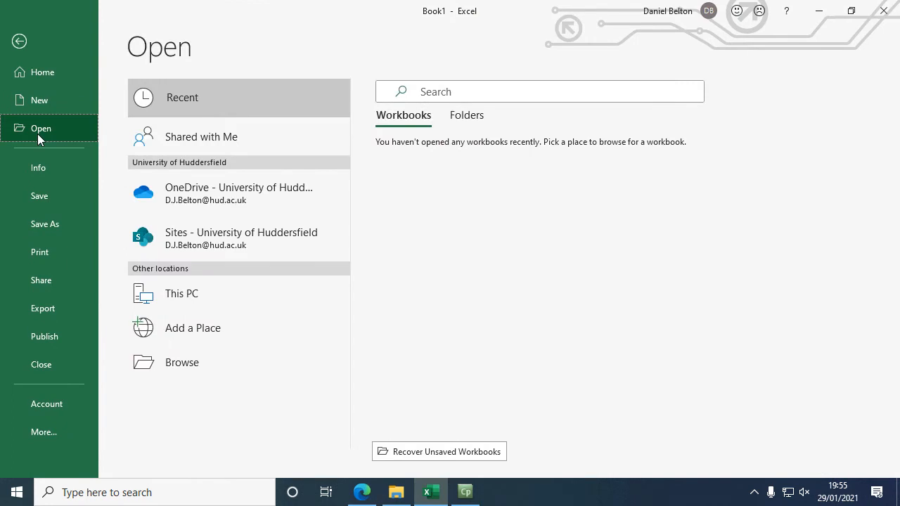
{"action": "left_click", "coordinate": [182, 364]}
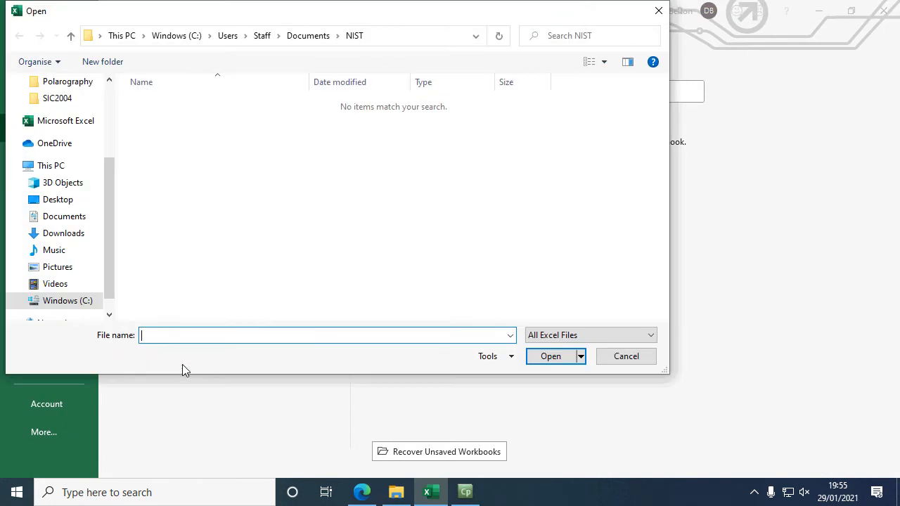
{"action": "left_click", "coordinate": [606, 336]}
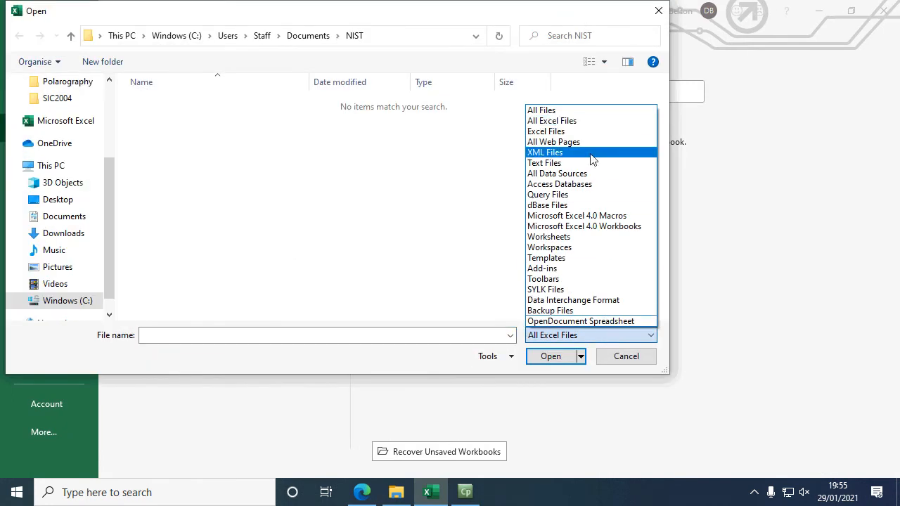
{"action": "left_click", "coordinate": [558, 110]}
{"action": "left_click", "coordinate": [162, 103]}
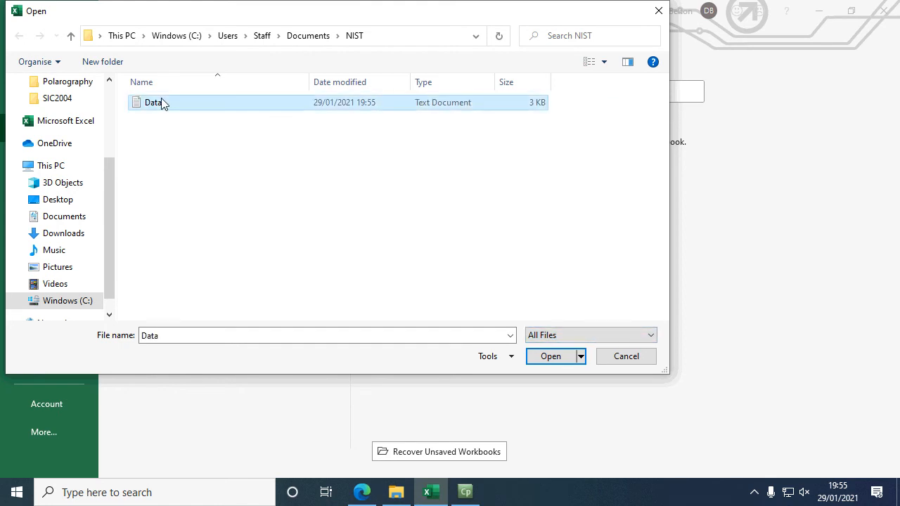
{"action": "left_click", "coordinate": [549, 356]}
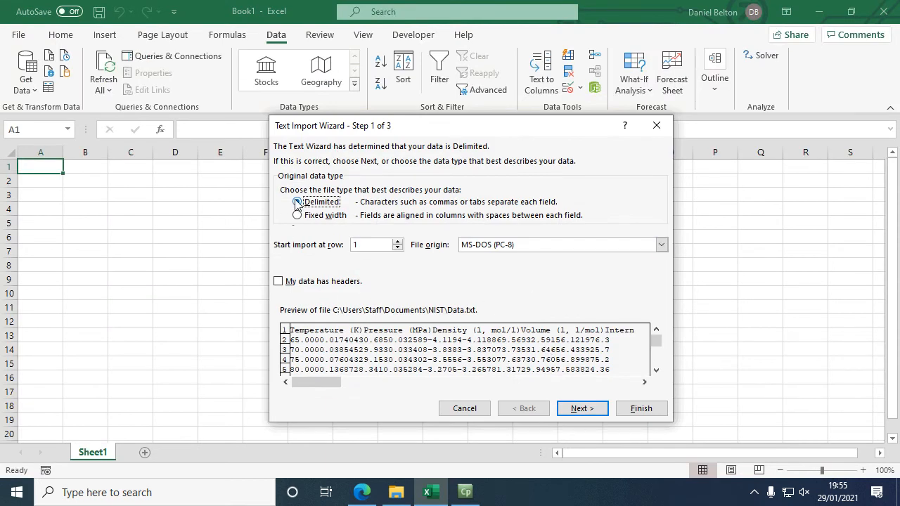
Import the text as delimited data with Tab as the delimiter and the General column format
{"action": "left_click", "coordinate": [581, 409]}
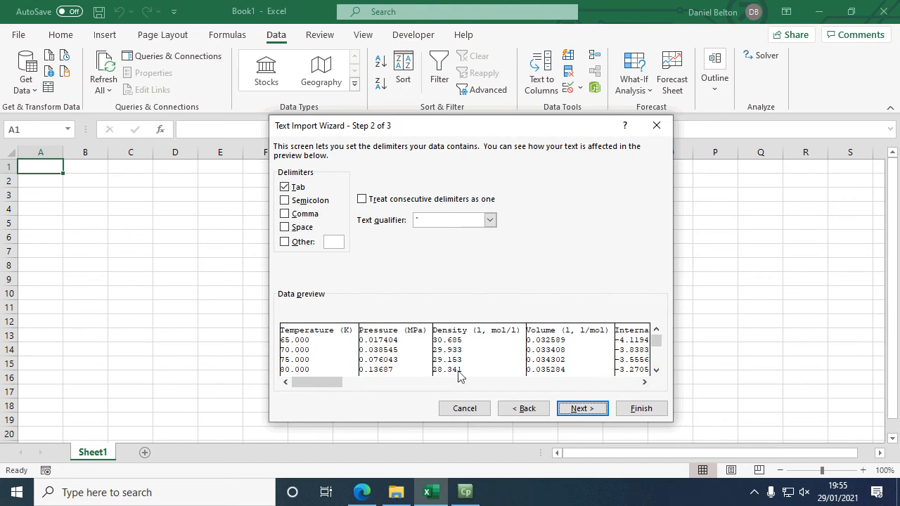
{"action": "left_click", "coordinate": [582, 409]}
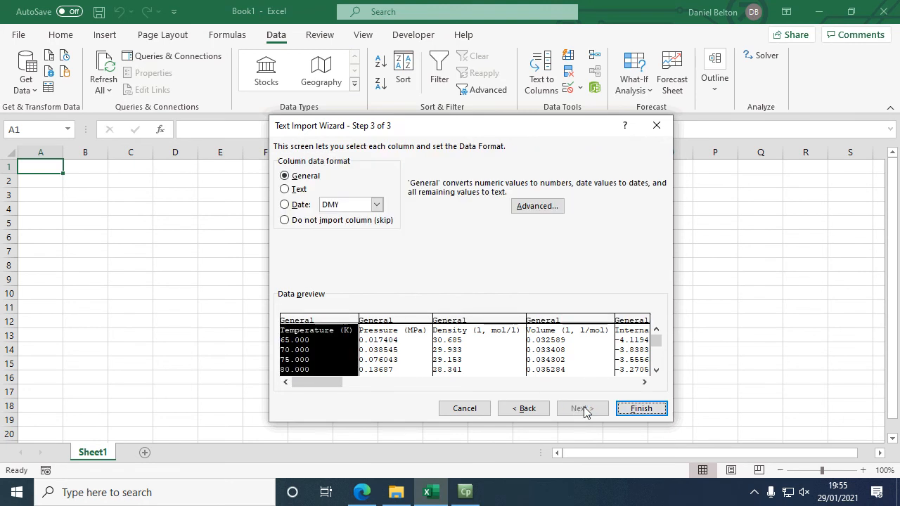
{"action": "left_click", "coordinate": [621, 408]}
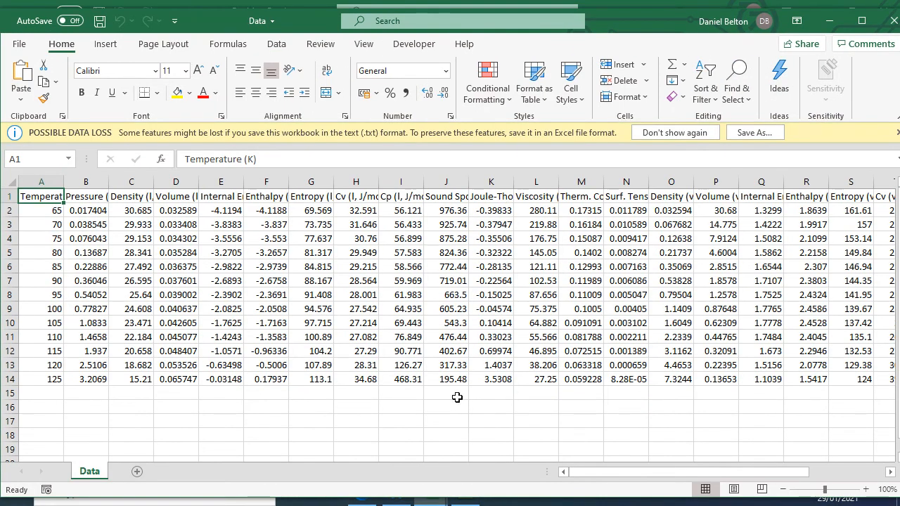
Examine the full column headings and units in row 1, from temperature and pressure through to liquid viscosity
{"action": "left_click", "coordinate": [86, 198]}
{"action": "left_click", "coordinate": [42, 197]}
{"action": "left_click", "coordinate": [81, 198]}
{"action": "left_click", "coordinate": [124, 197]}
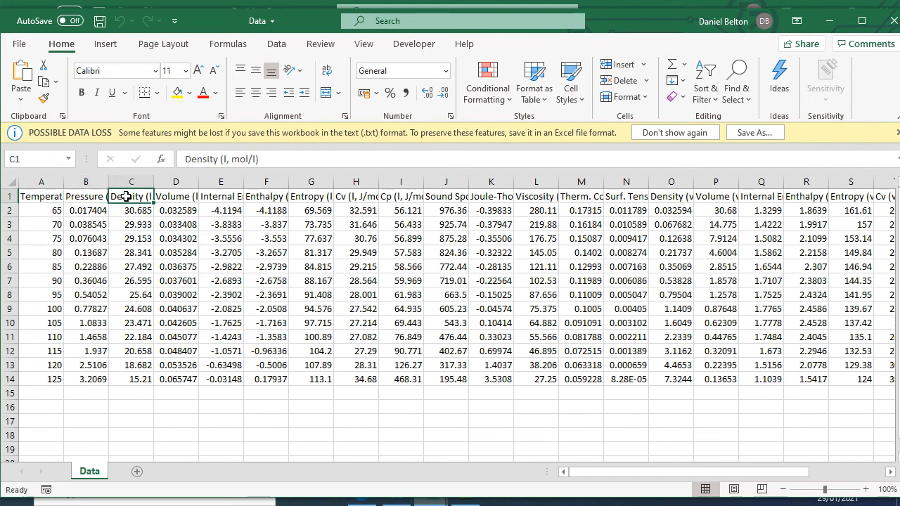
{"action": "left_click", "coordinate": [174, 199]}
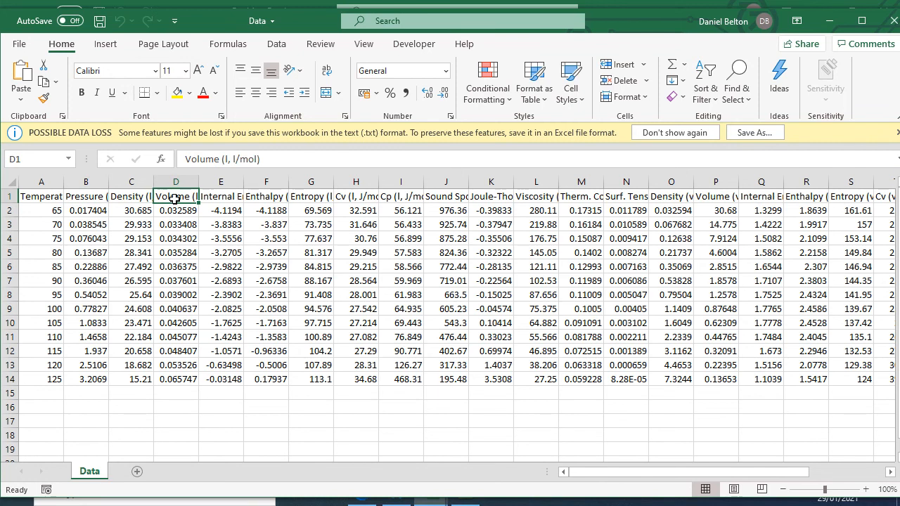
{"action": "left_click", "coordinate": [223, 197]}
{"action": "left_click", "coordinate": [264, 197]}
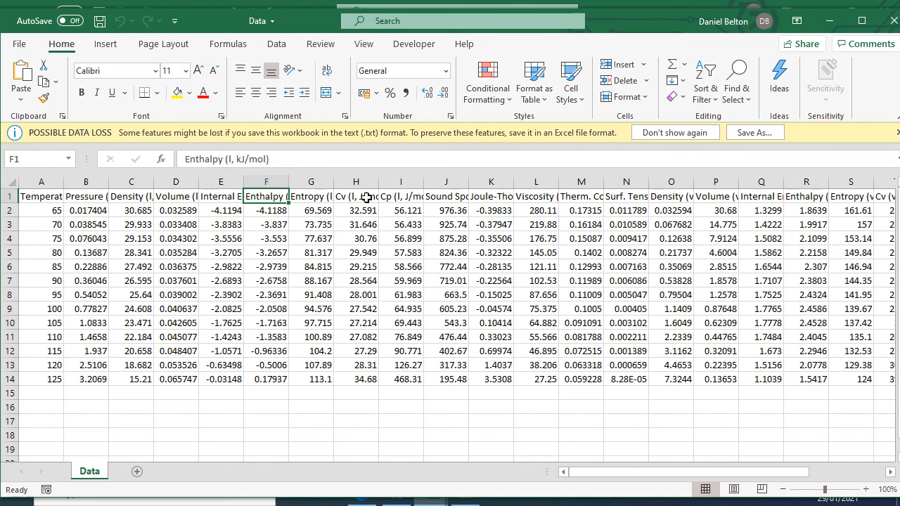
{"action": "left_click", "coordinate": [305, 196]}
{"action": "left_click", "coordinate": [367, 196]}
{"action": "left_click", "coordinate": [406, 196]}
{"action": "left_click", "coordinate": [443, 196]}
{"action": "left_click", "coordinate": [509, 196]}
{"action": "left_click", "coordinate": [527, 197]}
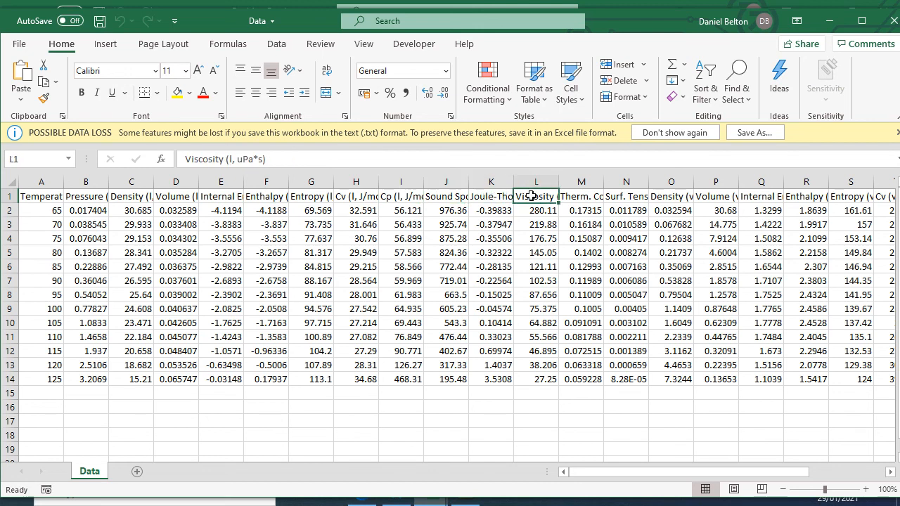
{"action": "left_click", "coordinate": [221, 402]}
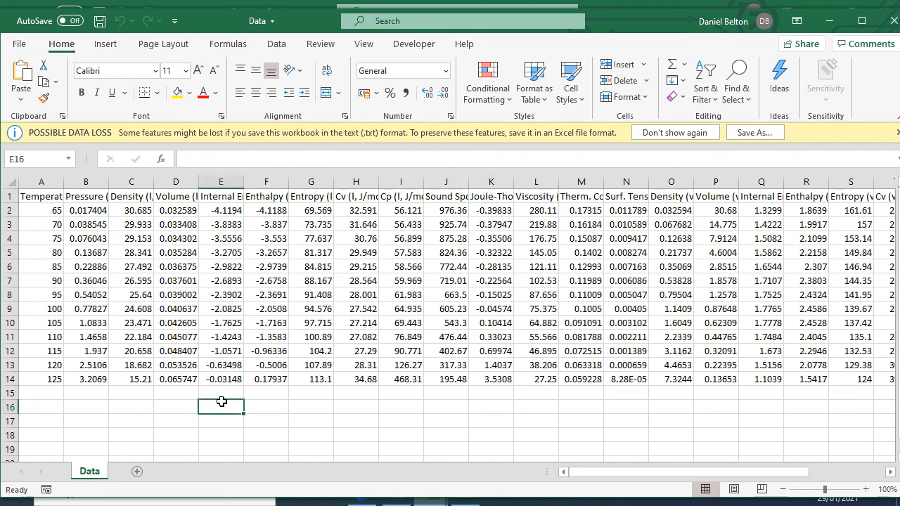